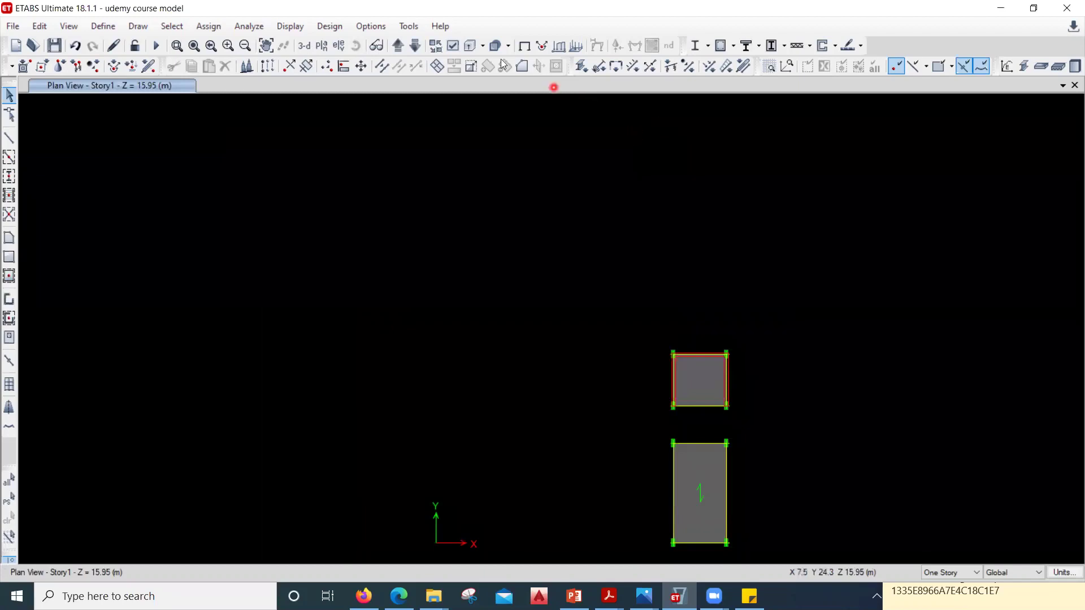
click(415, 48)
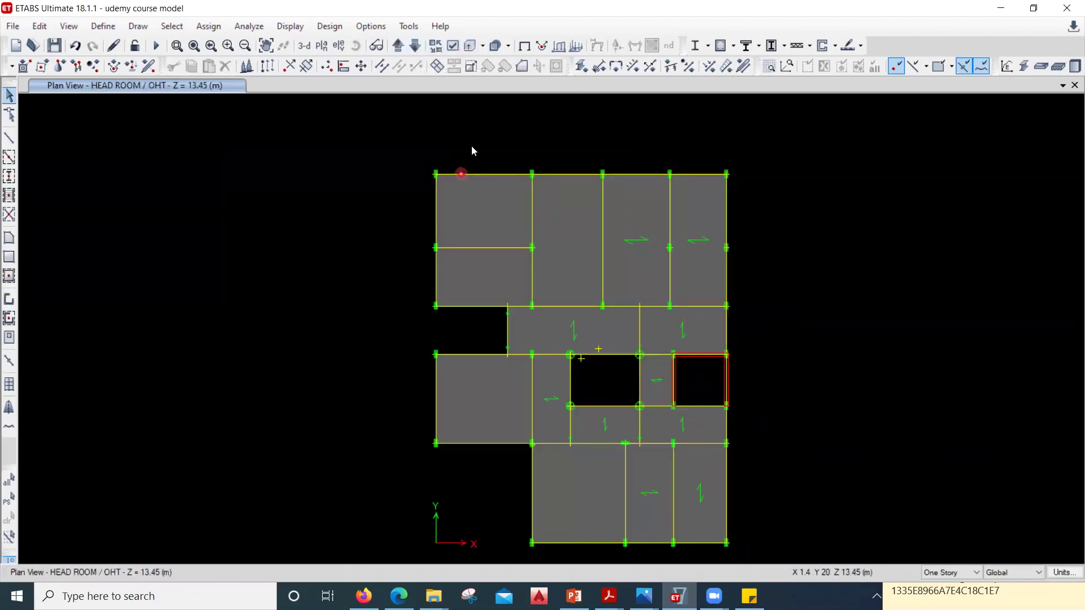
scroll(472, 150, up, 3)
click(450, 220)
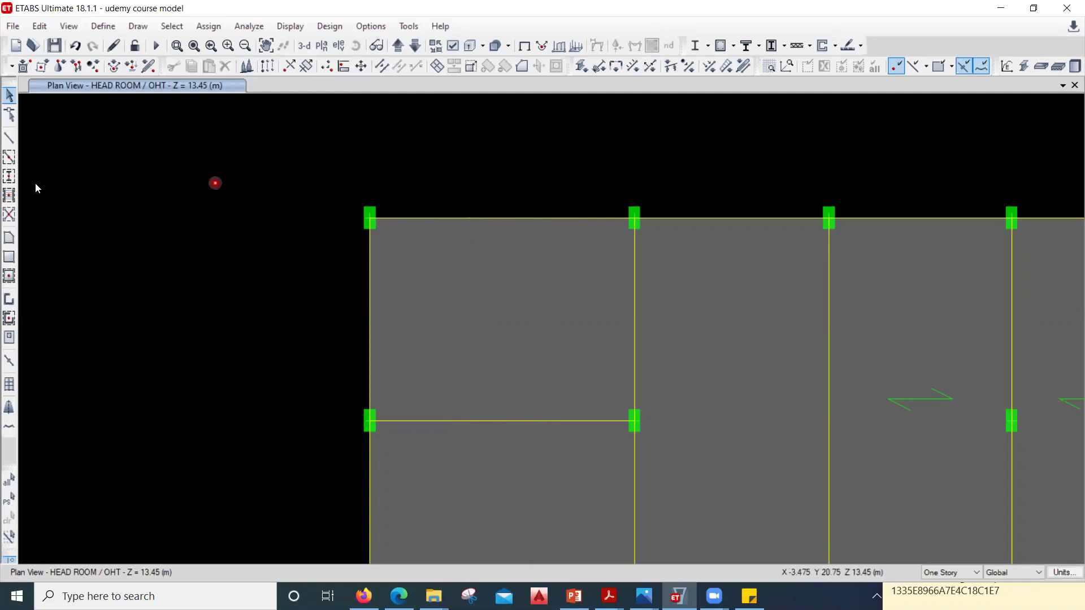
click(8, 176)
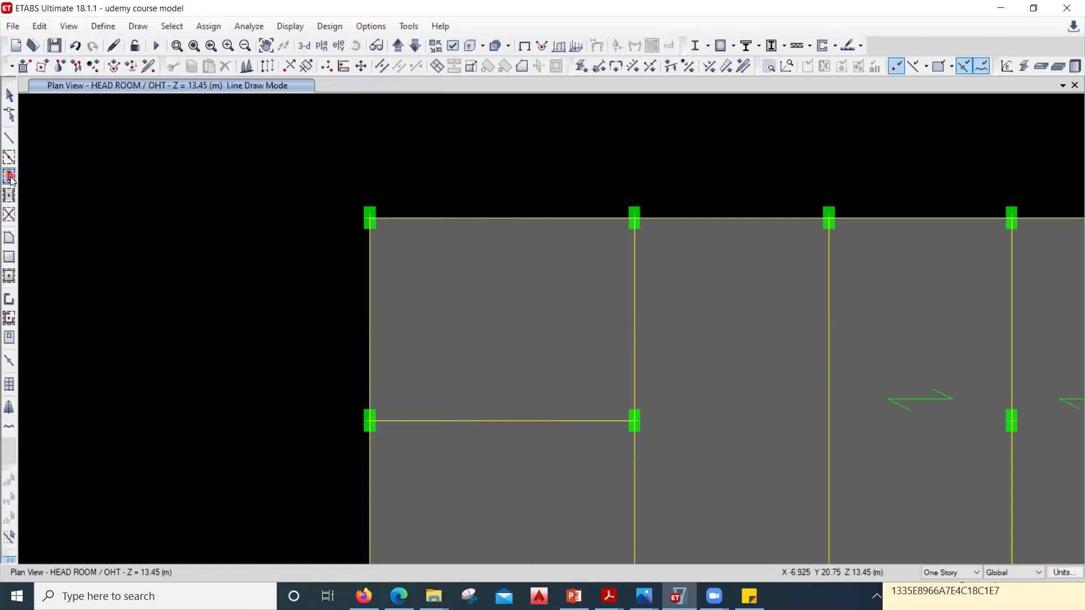
click(588, 347)
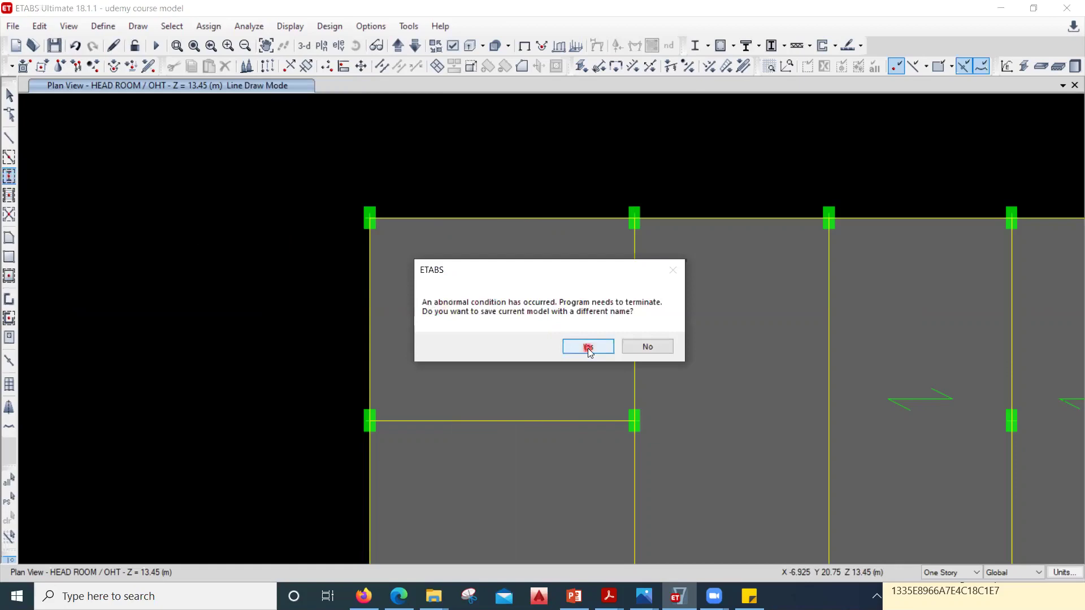
click(648, 347)
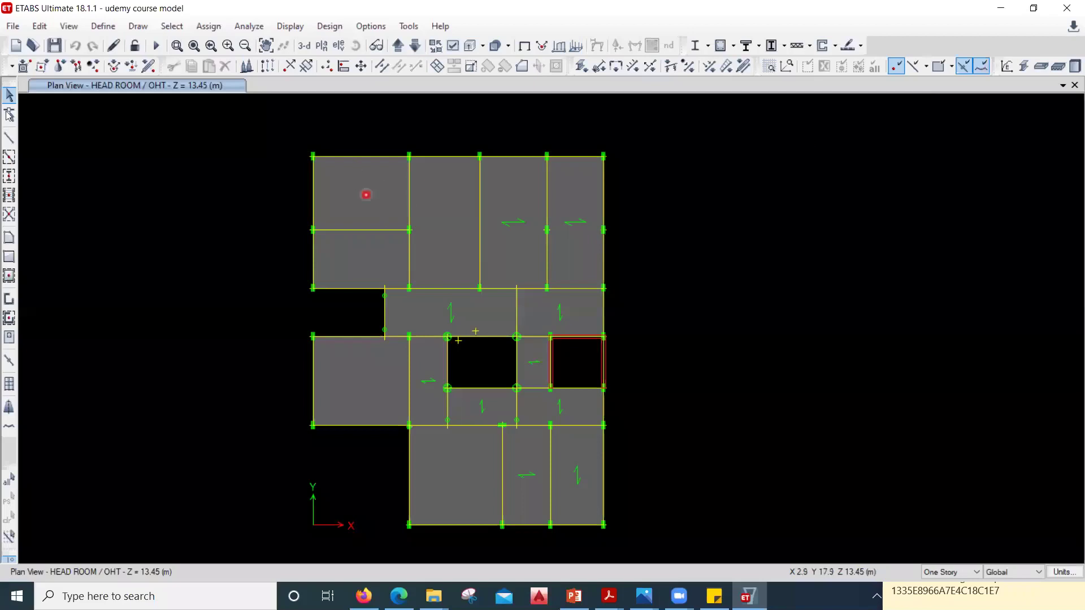
Step: Quick-draw four C1- 230 X 300 MM columns on HEAD ROOM / OHT at X about 1.0 m and 3.5 m, on the beams at Y about 20 m and 16 m
click(11, 177)
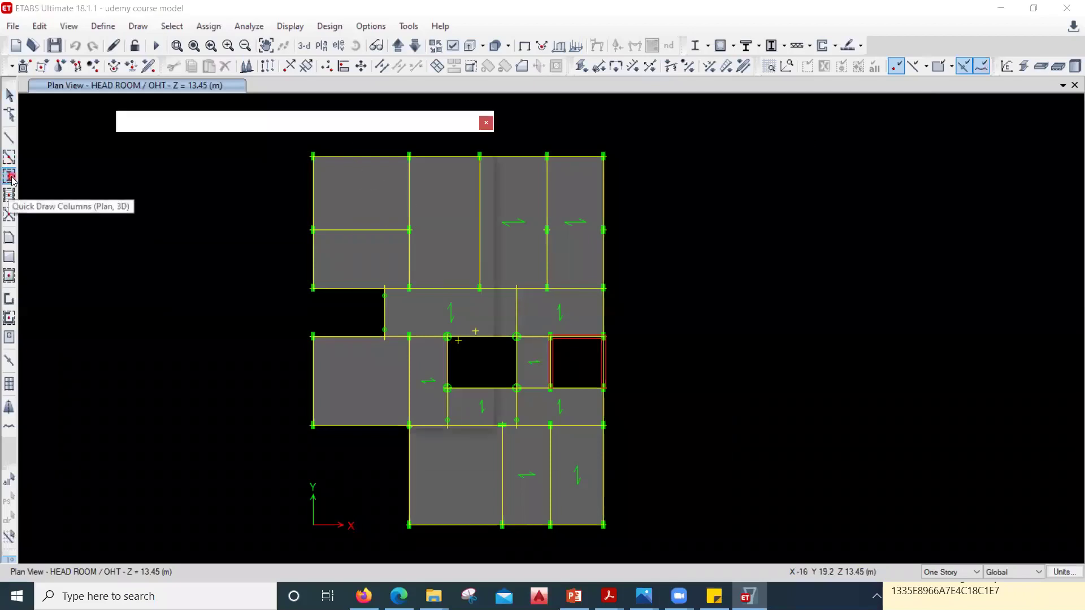
click(587, 153)
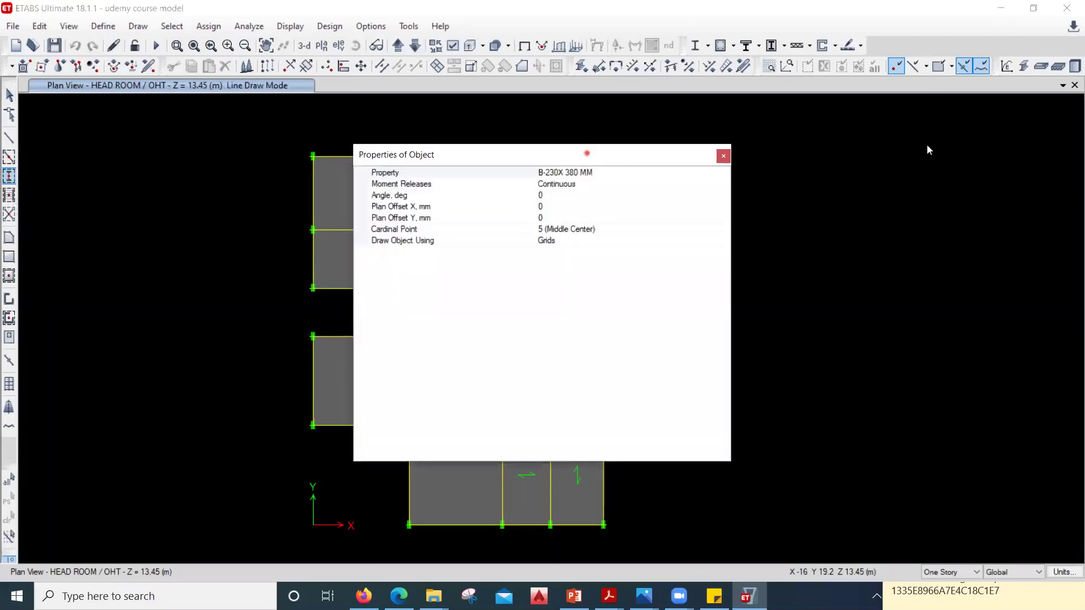
drag(927, 149, 849, 137)
click(986, 157)
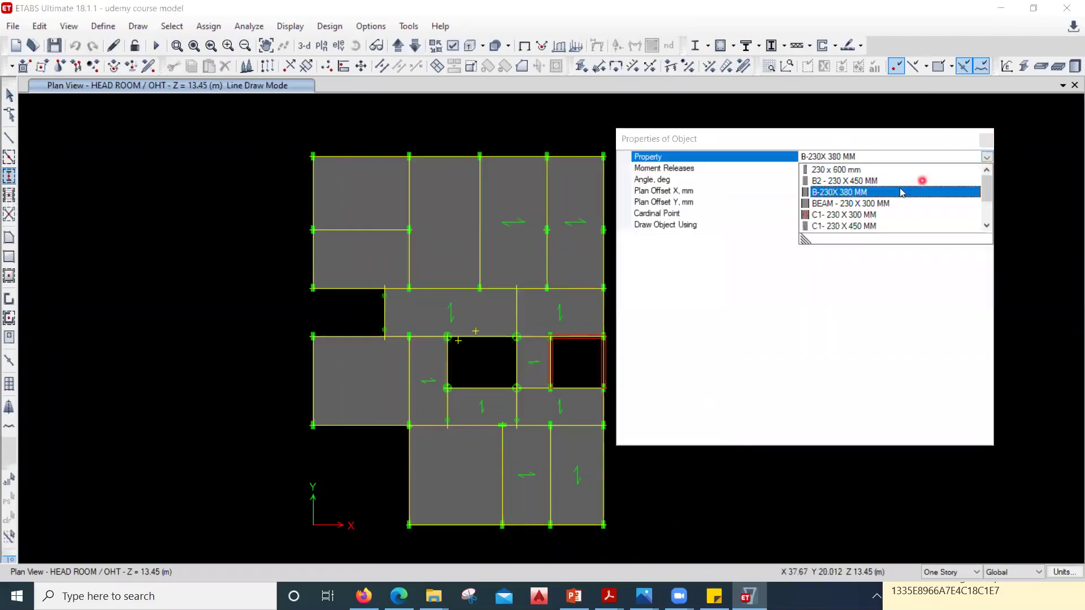
click(868, 215)
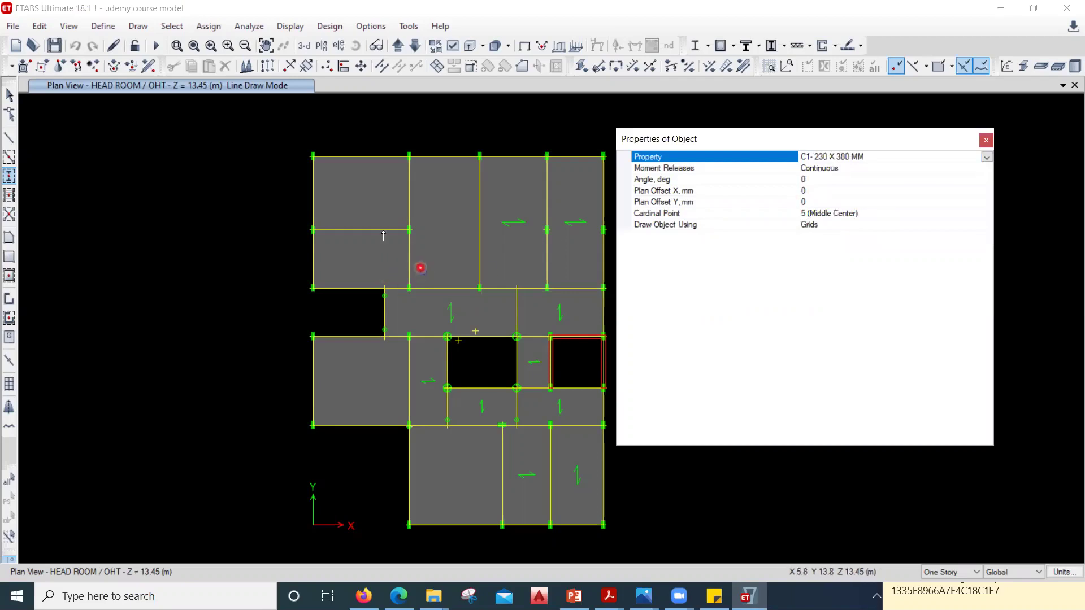
scroll(328, 163, up, 3)
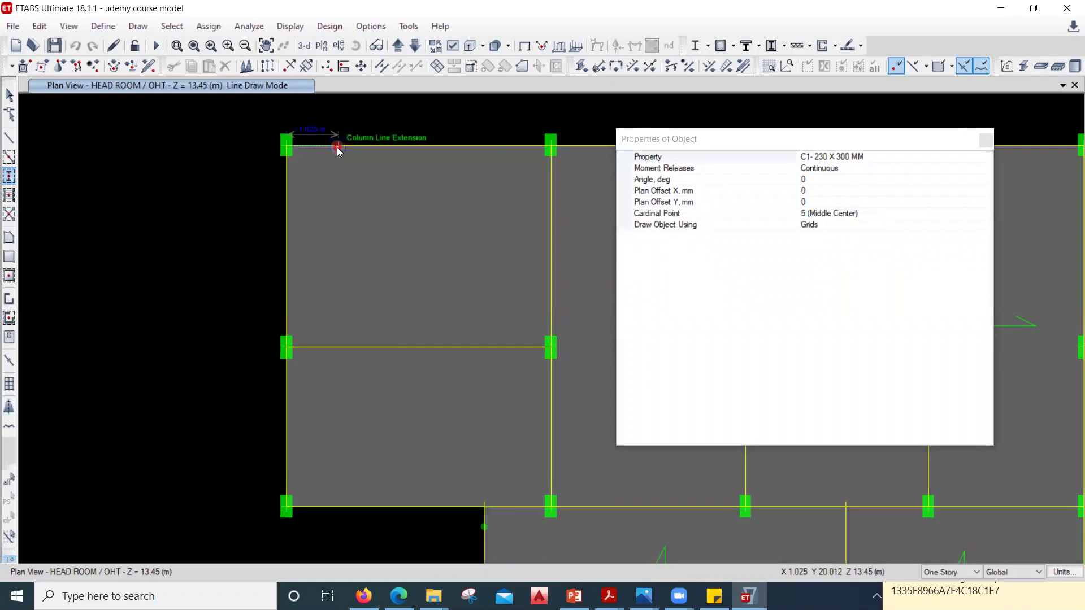
click(418, 158)
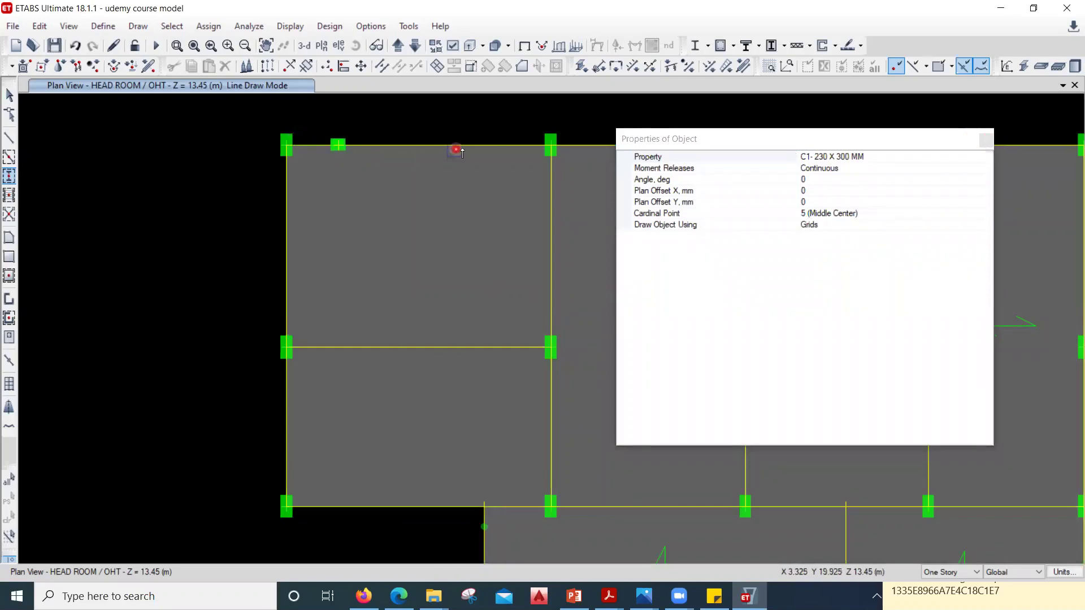
click(465, 146)
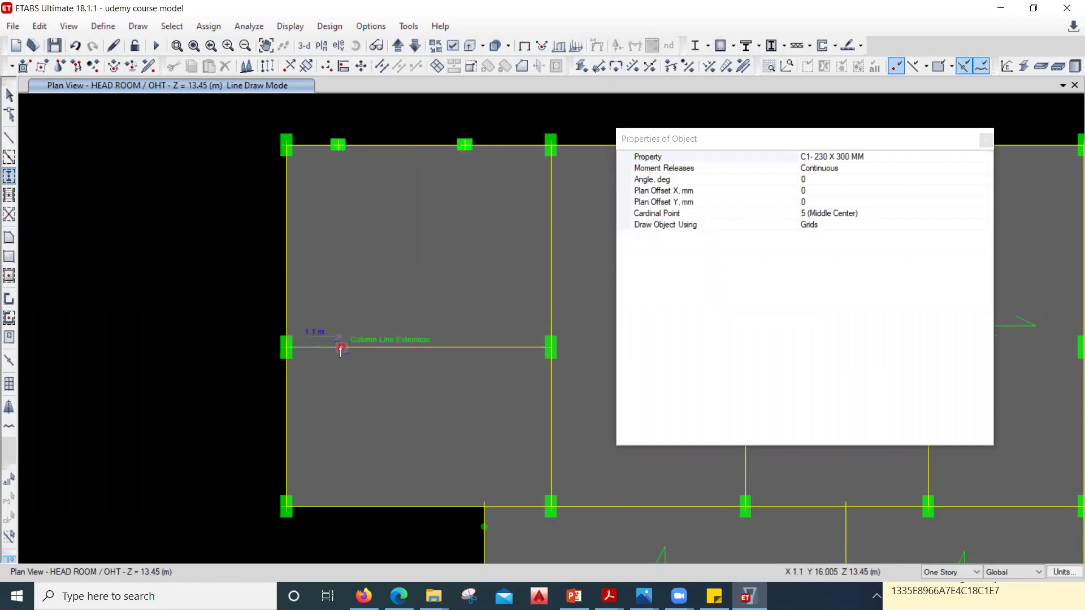
click(340, 347)
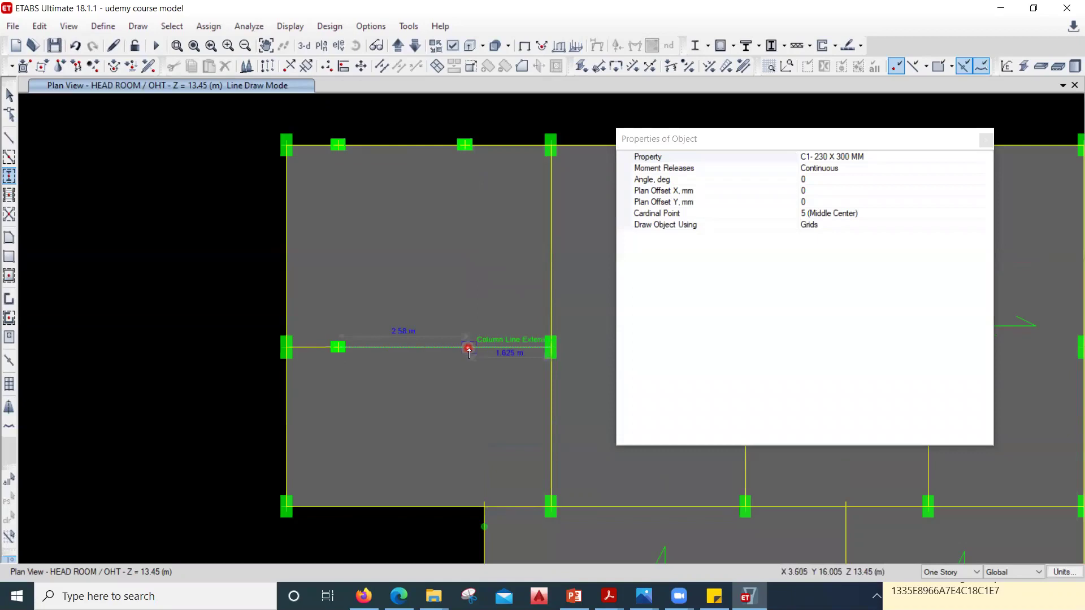
click(463, 347)
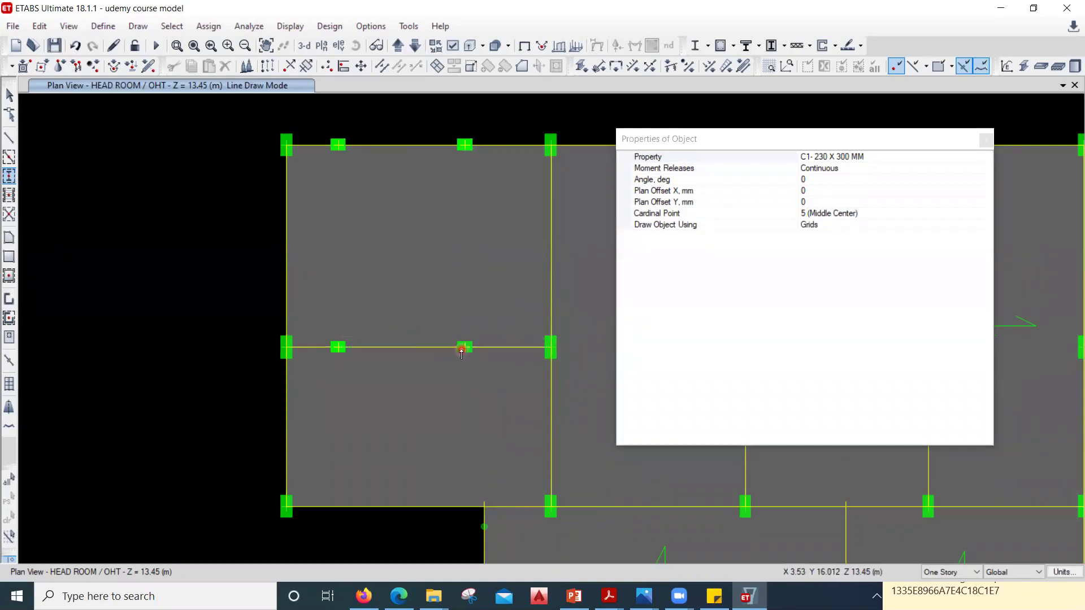
click(985, 141)
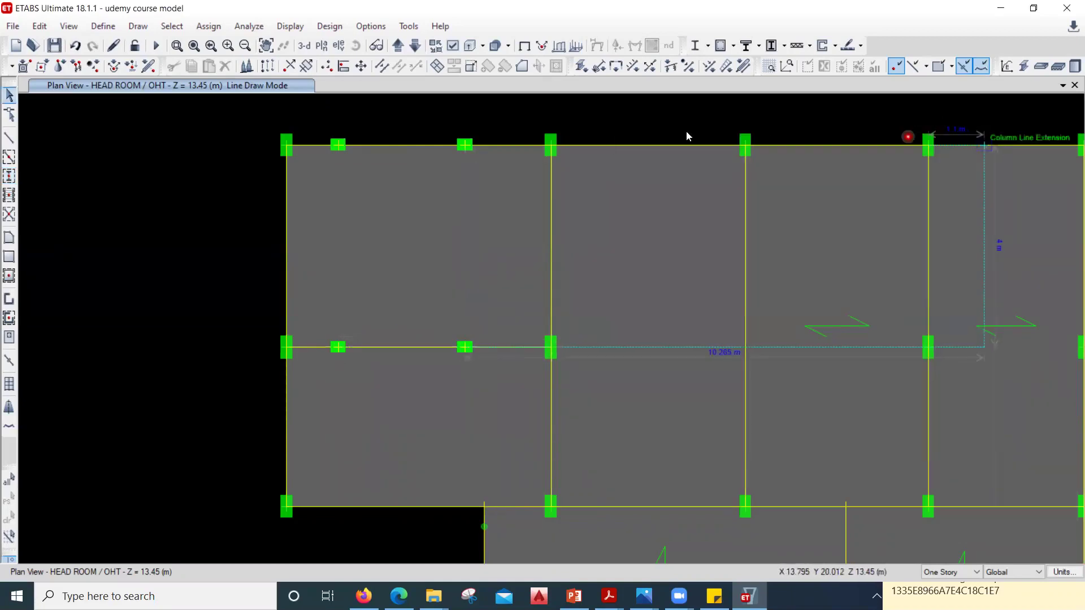
Step: Draw a rectangular SLAB 150 2WS slab spanning the four new columns on the HEAD ROOM / OHT plan, about 2.5 m by 4 m
click(304, 46)
scroll(309, 182, up, 5)
scroll(388, 213, down, 4)
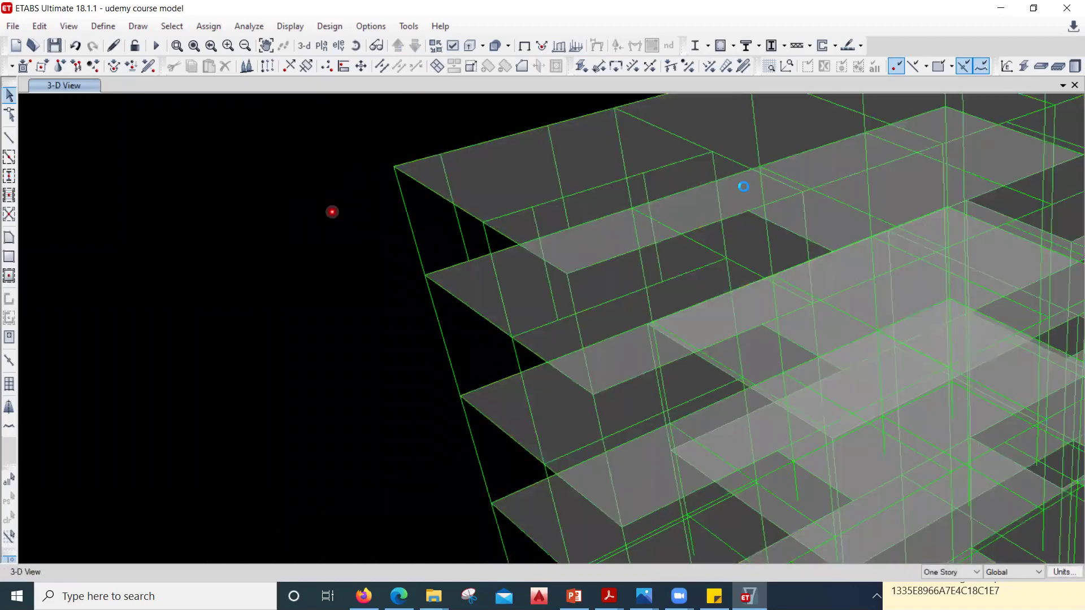
middle_drag(608, 254, 508, 332)
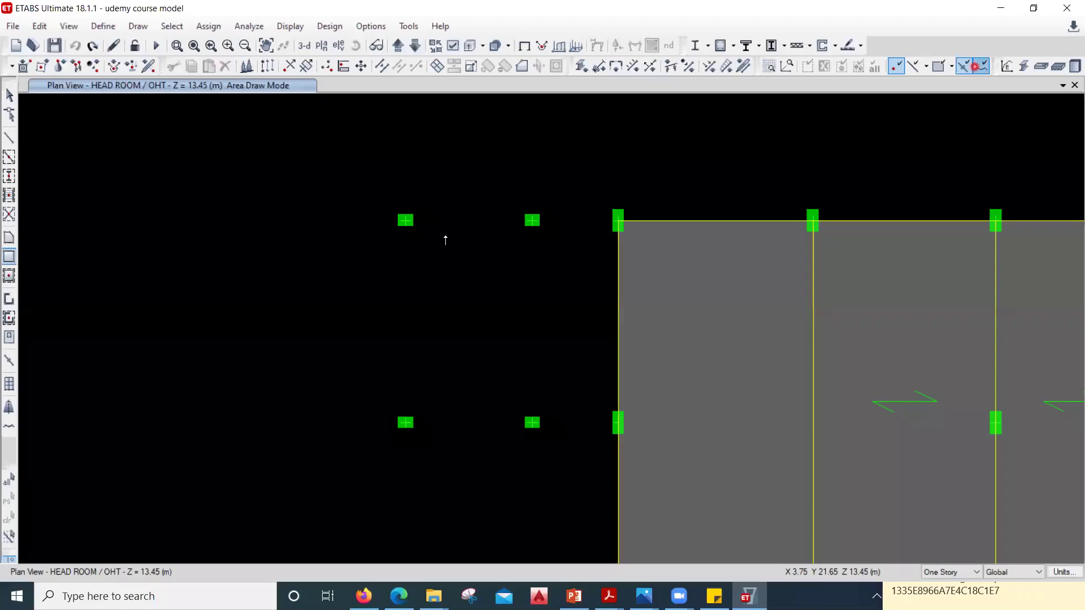
click(387, 221)
click(378, 216)
click(400, 220)
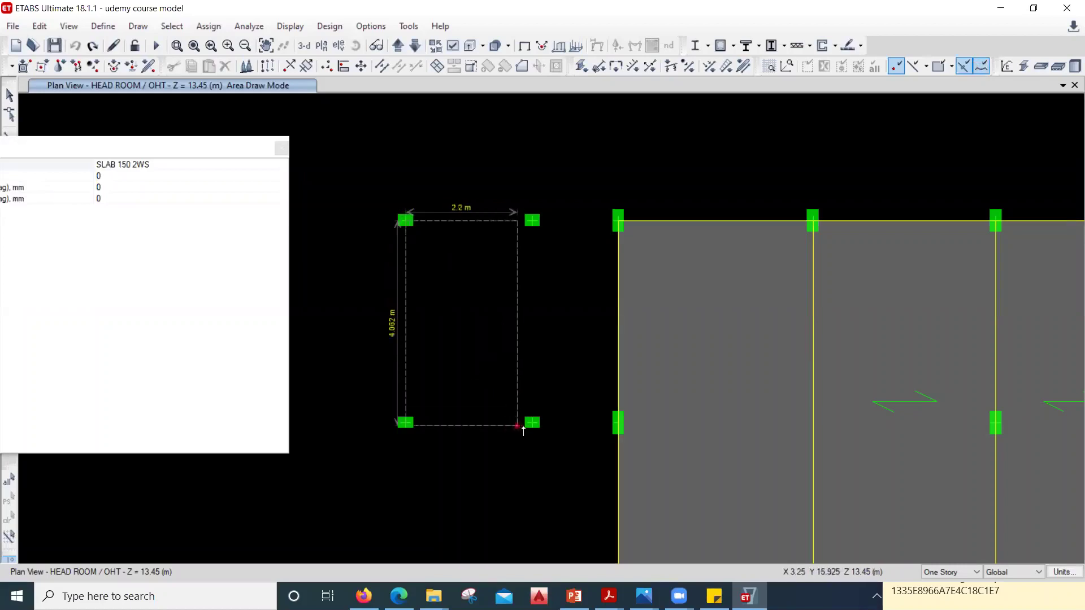
click(531, 424)
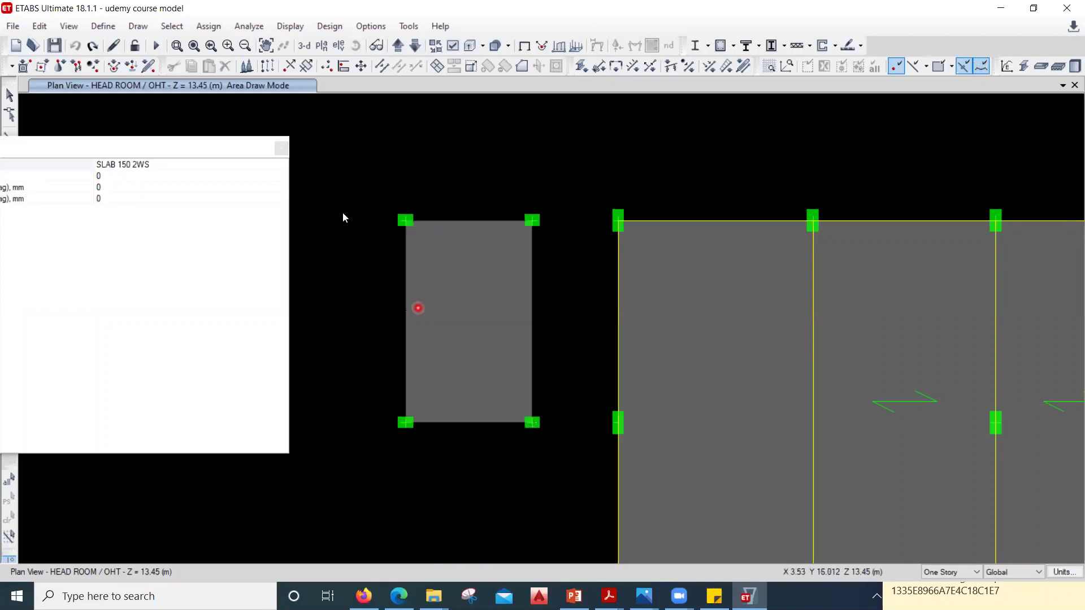
click(281, 149)
Step: Examine the new slab in the 3-D model and where its four short columns meet the beams of the floor below
click(304, 46)
scroll(399, 197, up, 5)
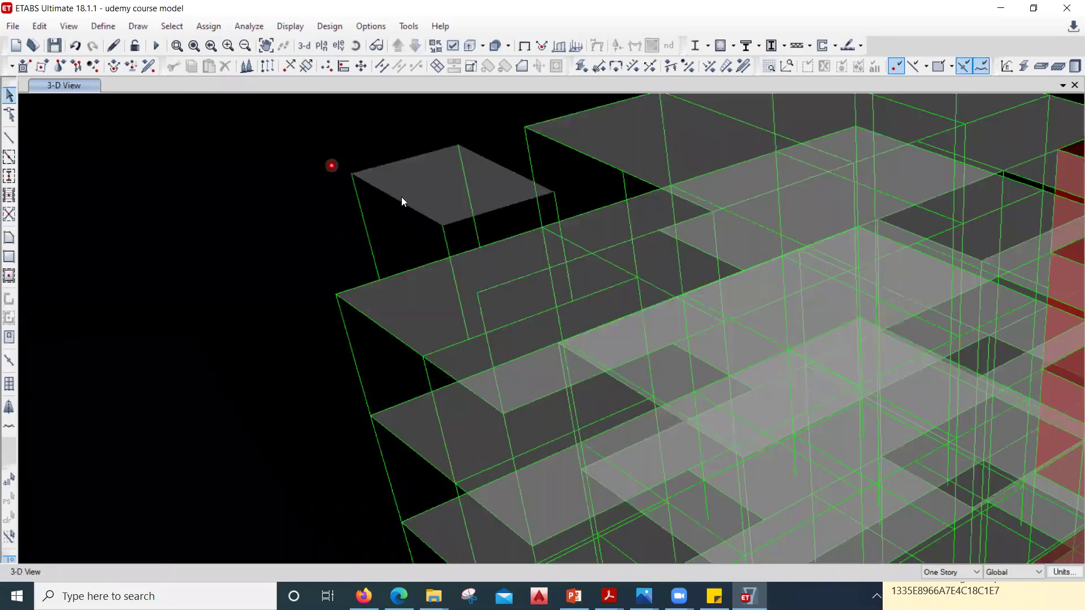
scroll(398, 198, up, 2)
scroll(402, 205, down, 2)
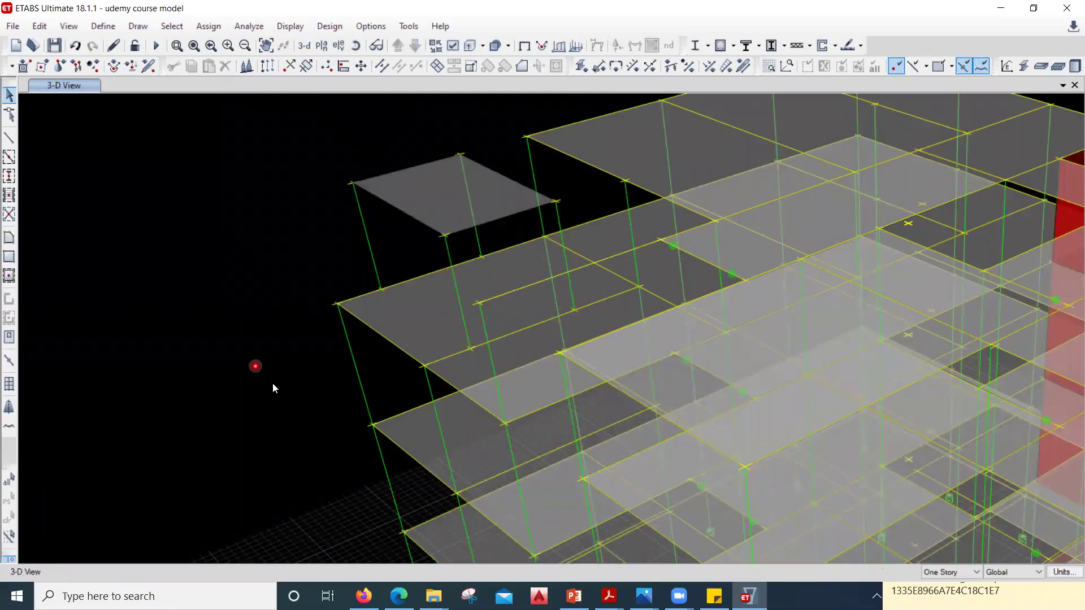
scroll(920, 285, down, 3)
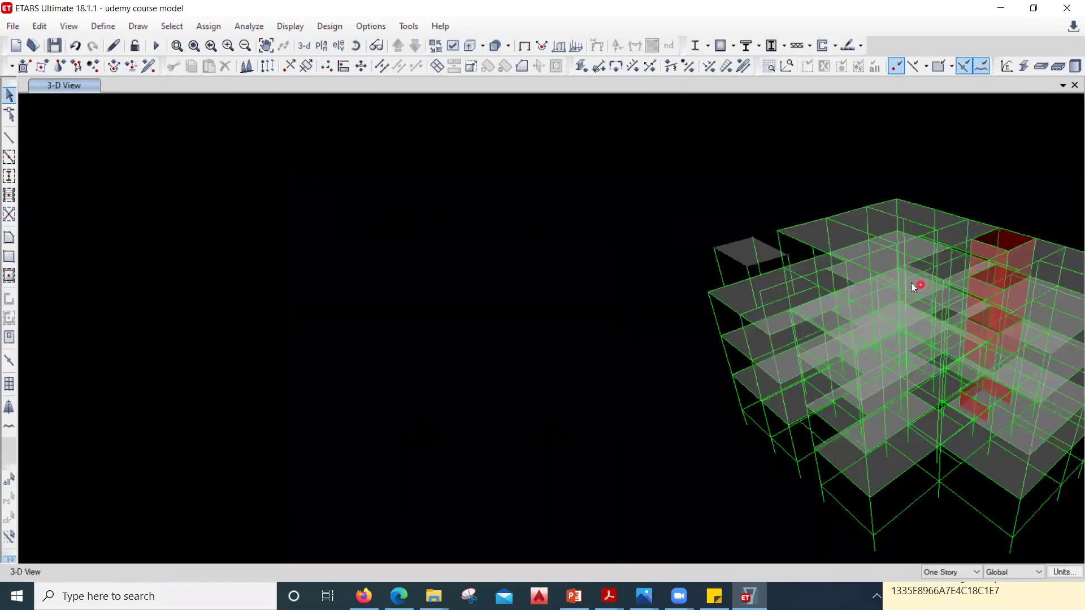
scroll(759, 222, up, 3)
scroll(764, 251, up, 5)
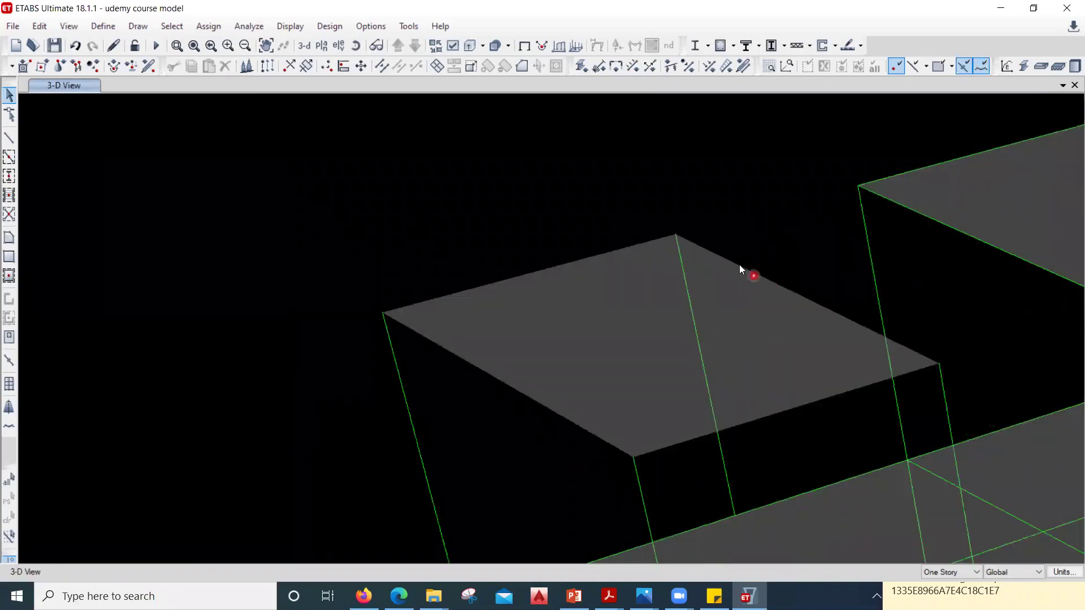
scroll(681, 215, down, 2)
scroll(696, 255, down, 3)
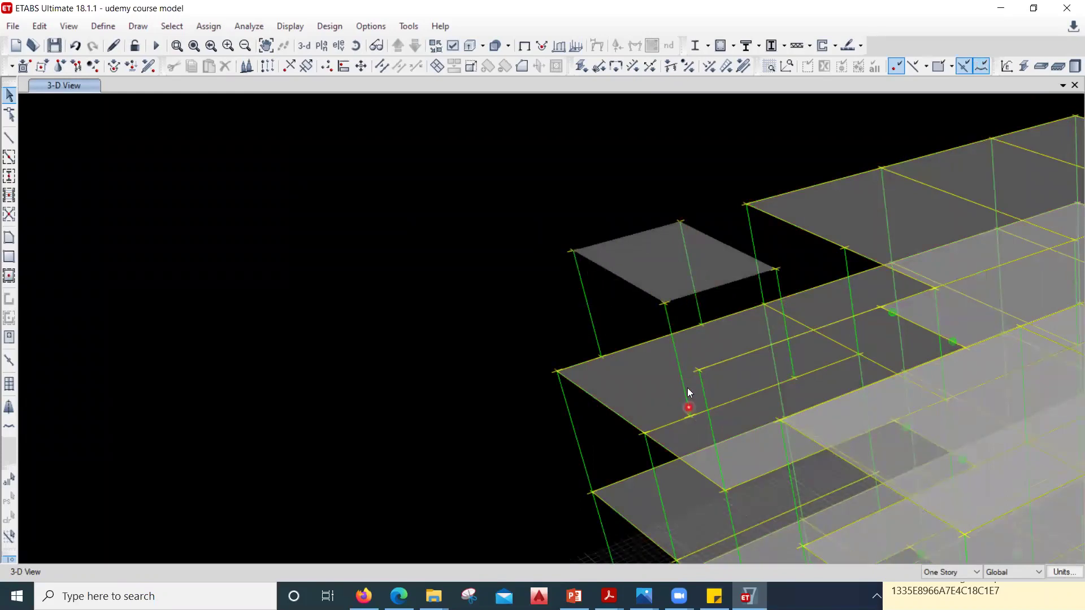
scroll(691, 423, up, 2)
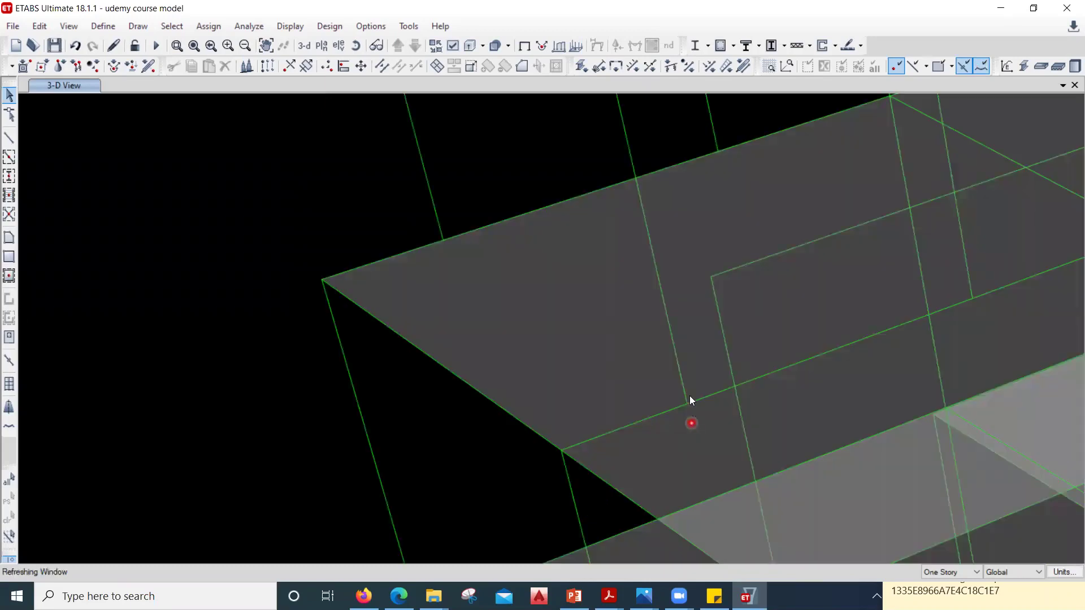
scroll(665, 425, down, 3)
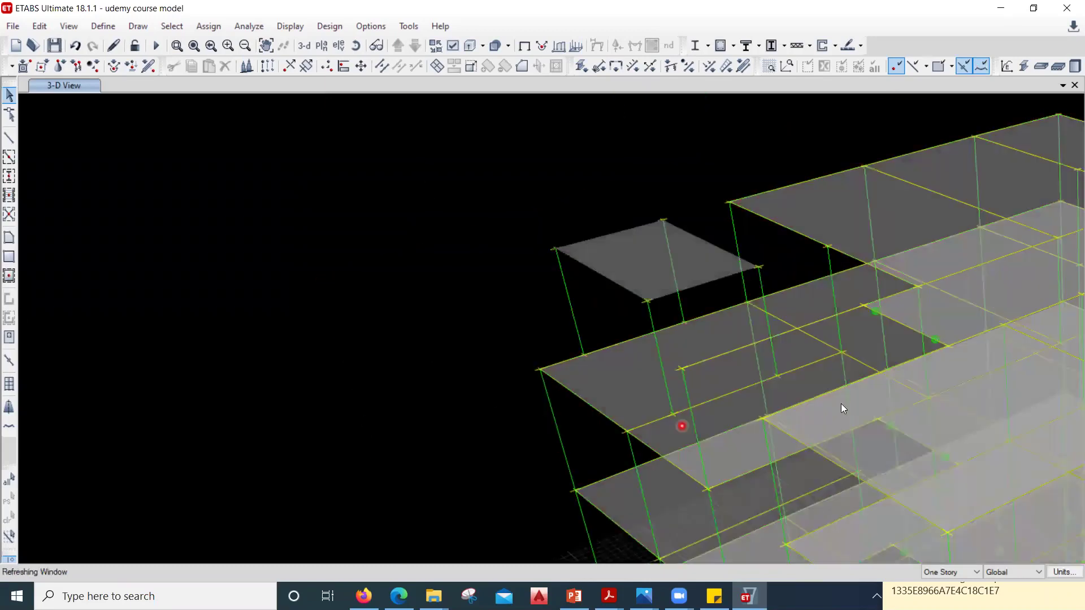
scroll(855, 385, down, 3)
scroll(736, 283, down, 1)
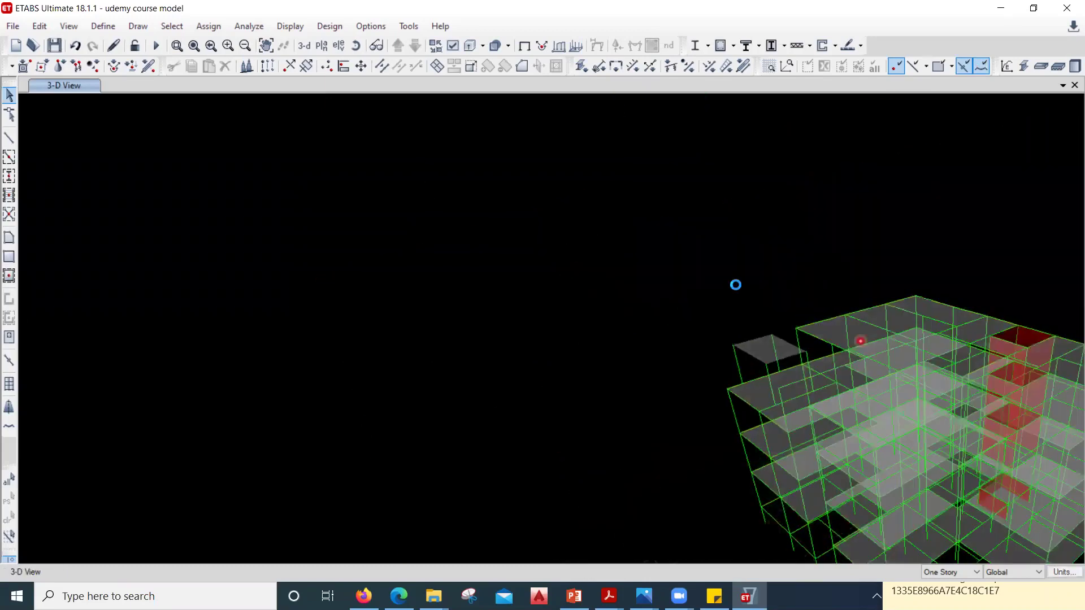
scroll(751, 293, up, 1)
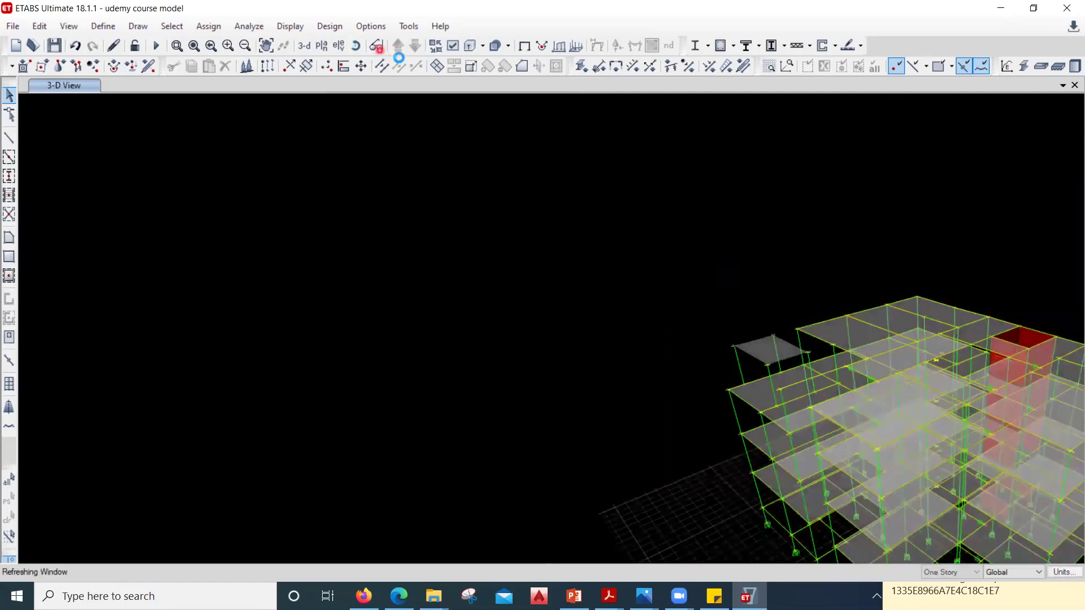
Step: Inspect the supports at the base of the building's outer columns in 3-D, selecting one base joint
click(271, 47)
drag(773, 360, 542, 237)
drag(451, 386, 555, 428)
scroll(531, 384, up, 3)
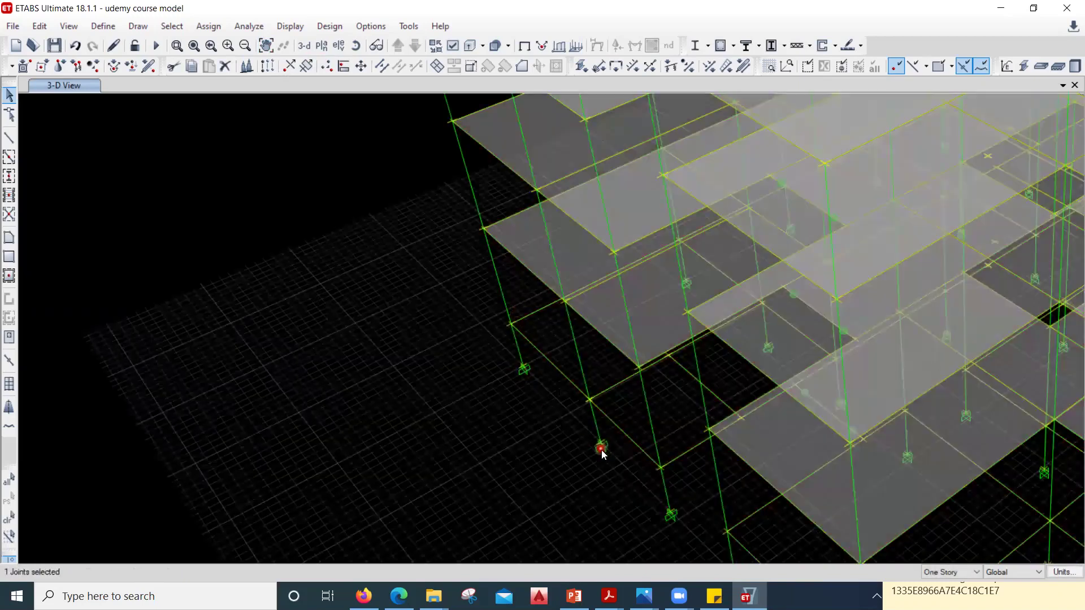
scroll(599, 447, down, 3)
click(563, 407)
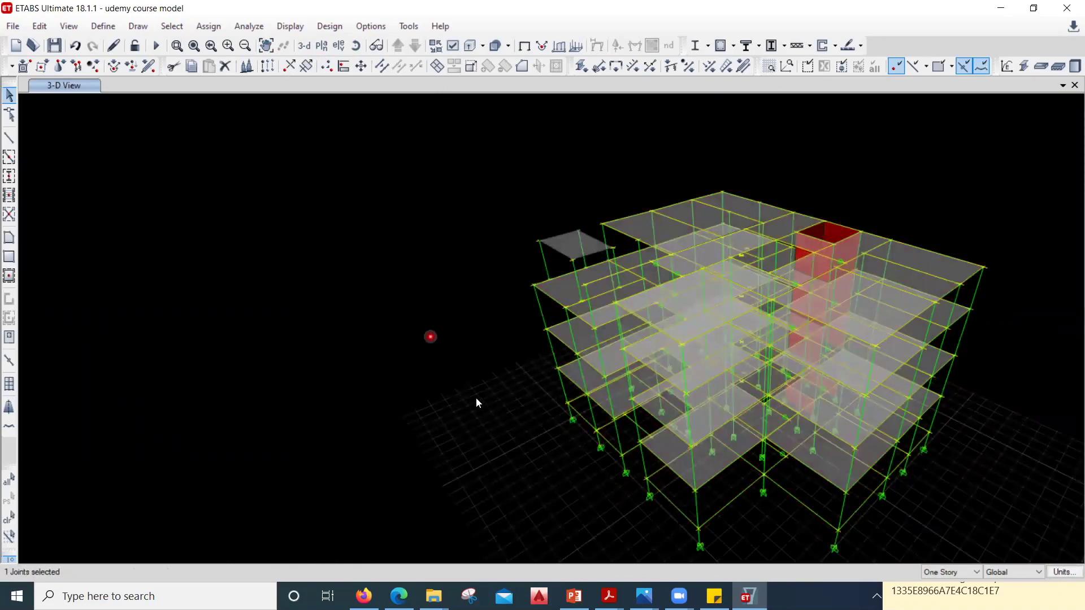
Step: Examine the small slab's columns from the side of the building, down to the floor beams that carry them
shift+middle_drag(476, 398, 564, 333)
scroll(486, 356, up, 3)
scroll(500, 370, up, 4)
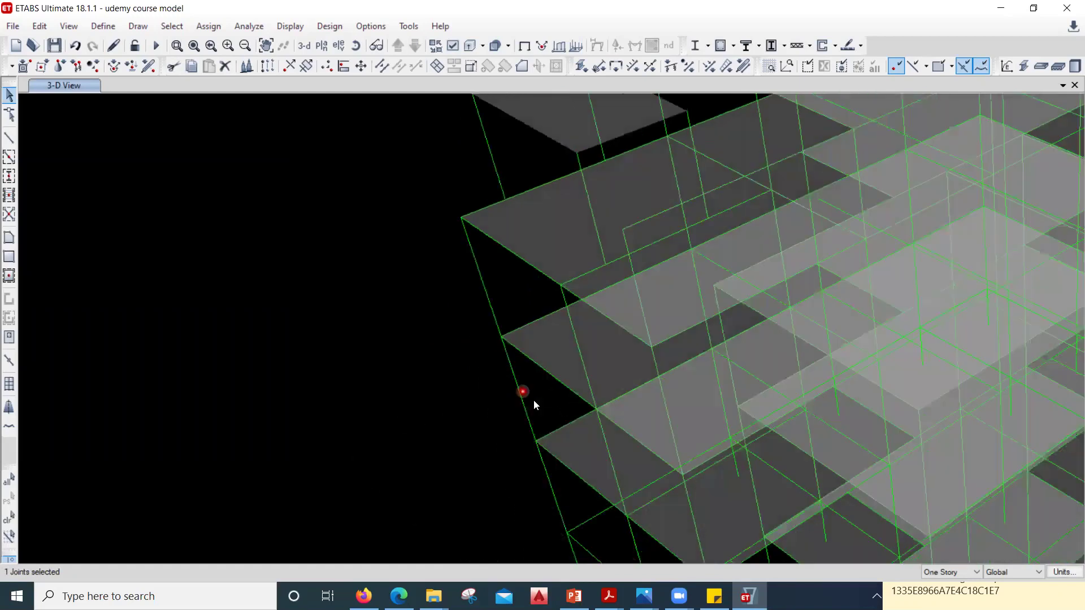
scroll(538, 307, down, 5)
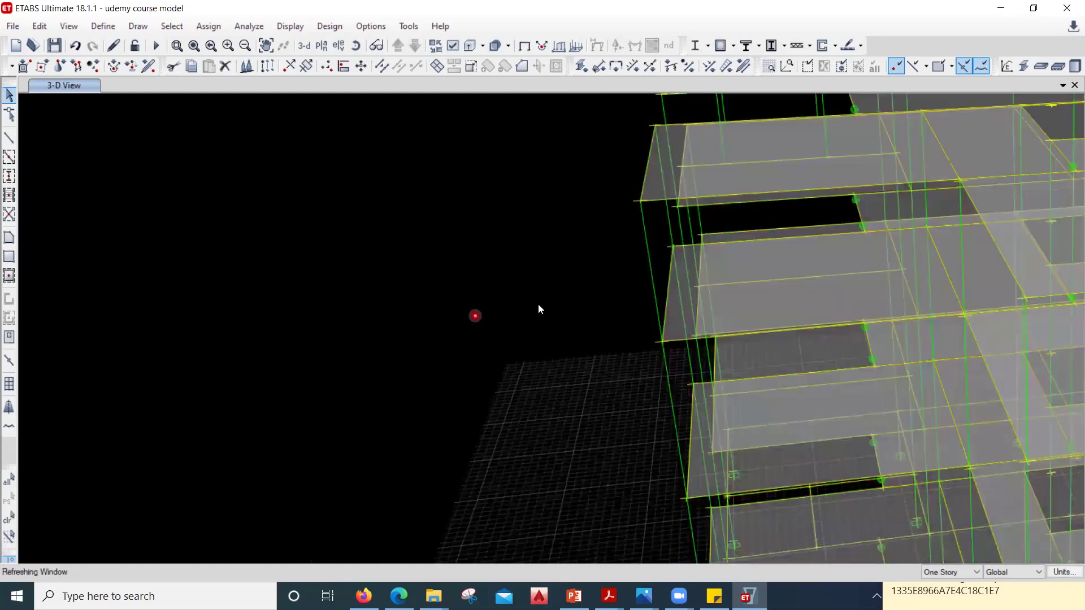
scroll(507, 309, up, 2)
shift+middle_drag(504, 324, 286, 375)
shift+middle_drag(645, 121, 642, 299)
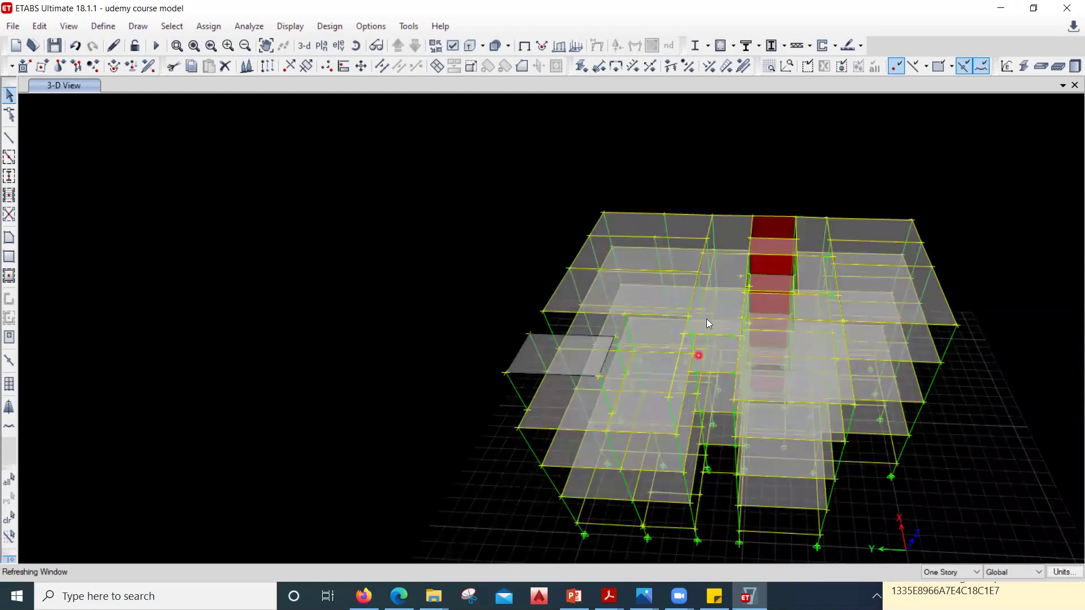
shift+middle_drag(952, 318, 733, 329)
shift+middle_drag(521, 377, 519, 480)
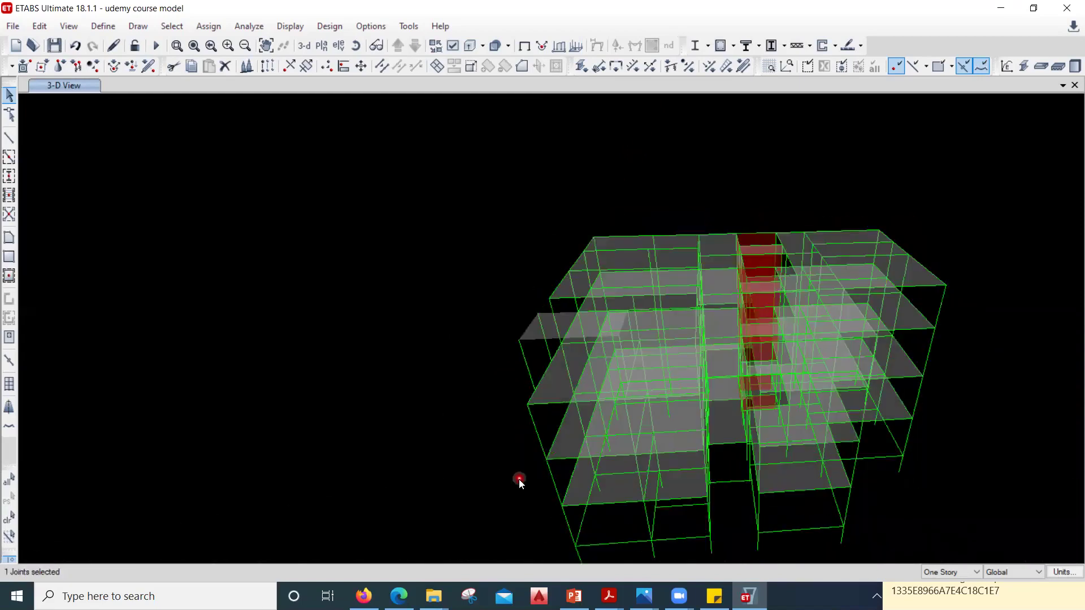
scroll(536, 441, up, 5)
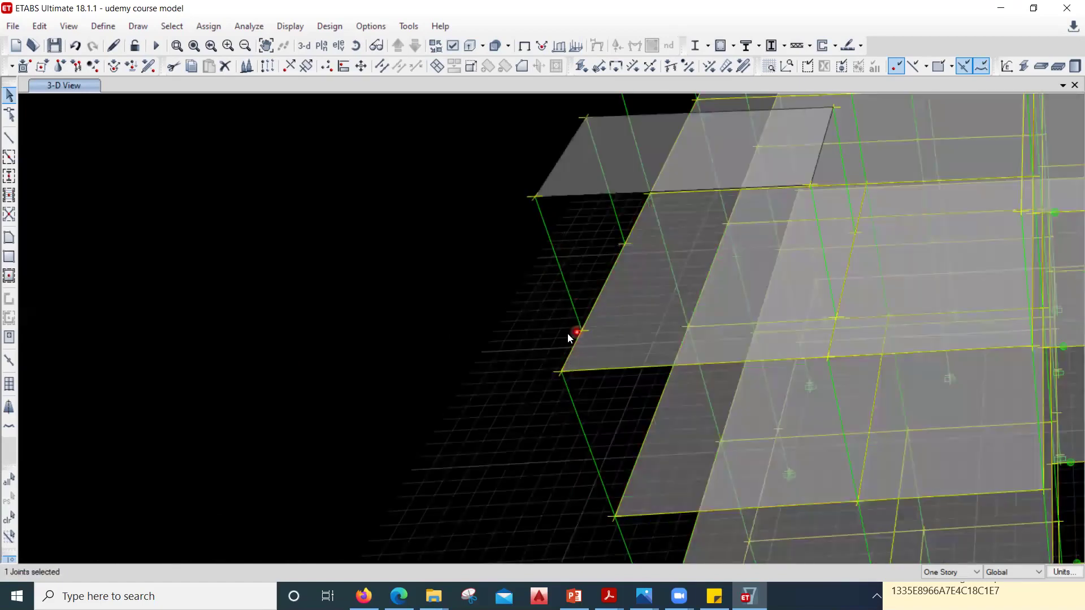
scroll(569, 338, down, 5)
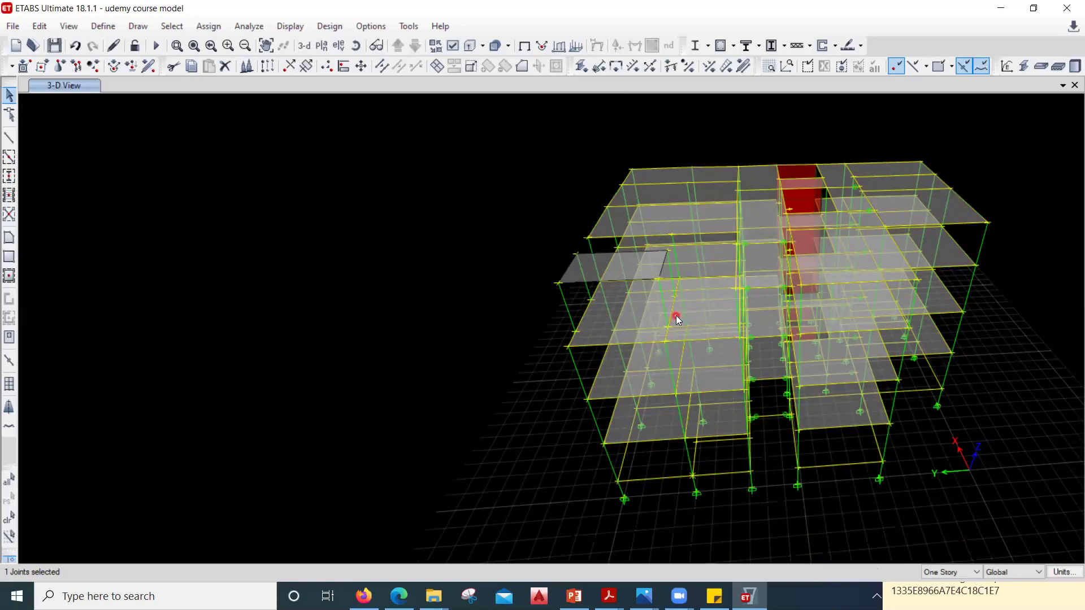
Step: Switch to the PowerPoint presentation and show slide 40, FLOATING / STUB COLUMN
click(573, 596)
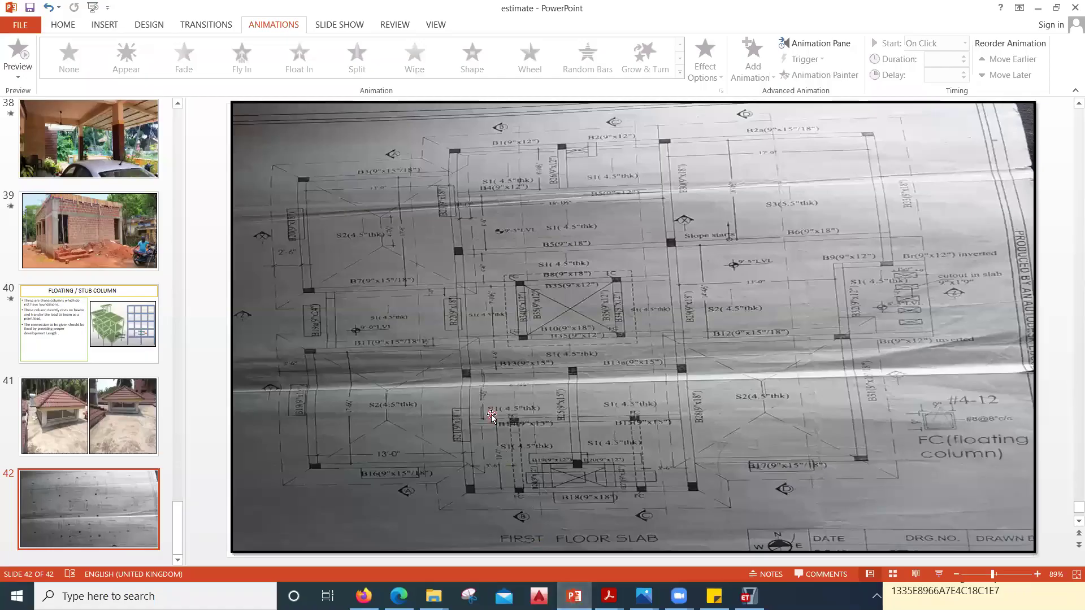
click(125, 330)
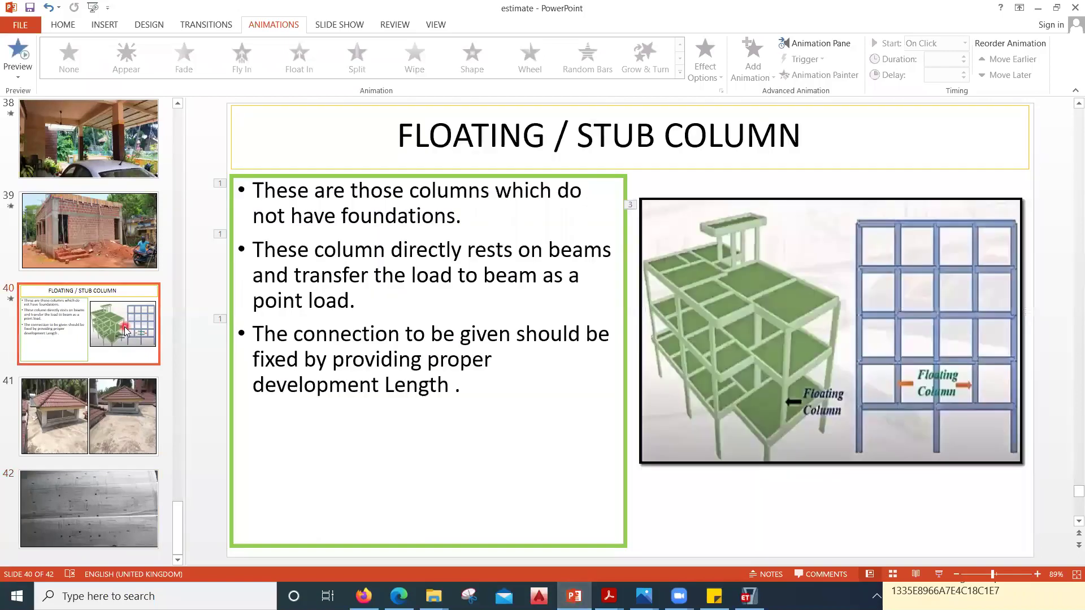